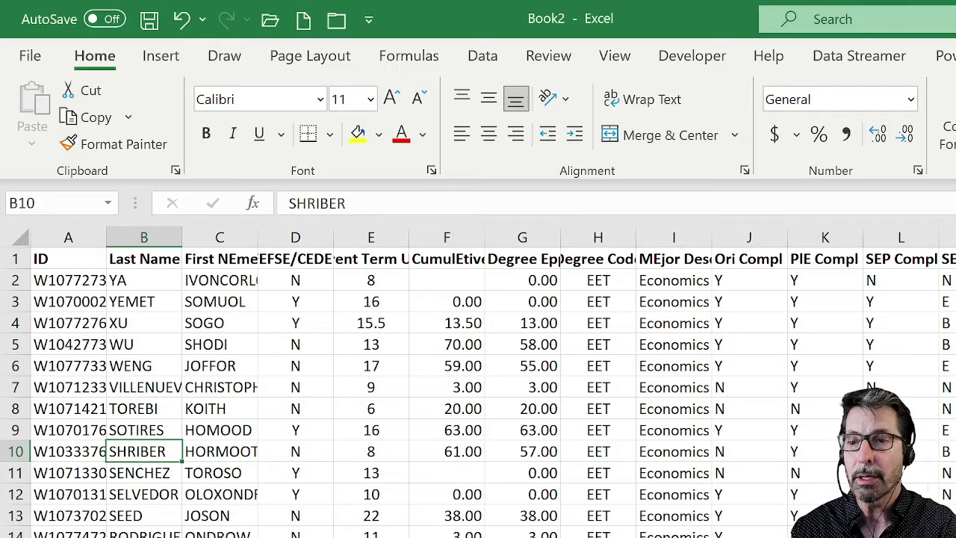
# Copy all the student IDs in the ID column, from A2 down to A57
pyautogui.moveTo(71, 278)
pyautogui.mouseDown()
pyautogui.moveTo(62, 374)
pyautogui.moveTo(73, 279)
pyautogui.mouseUp()
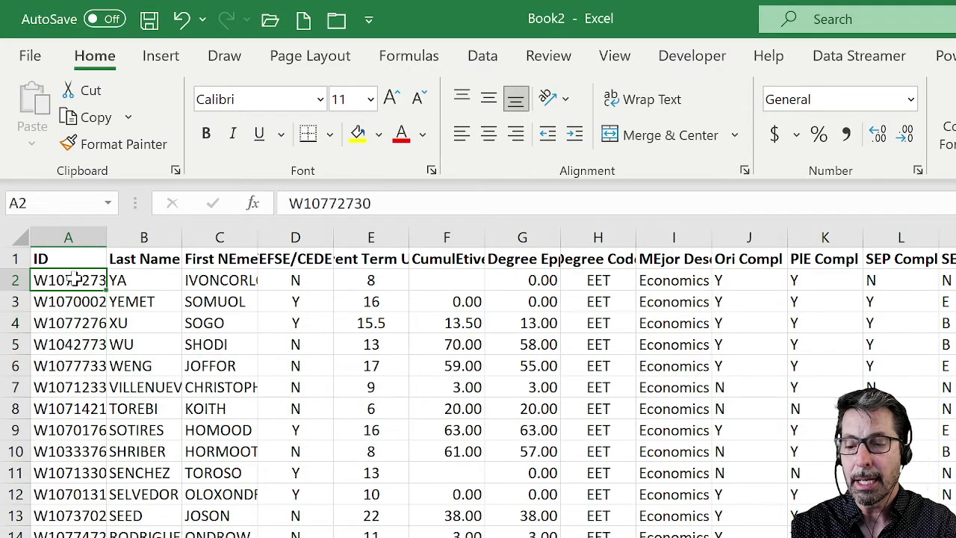
pyautogui.scroll(-8, 72, 278)
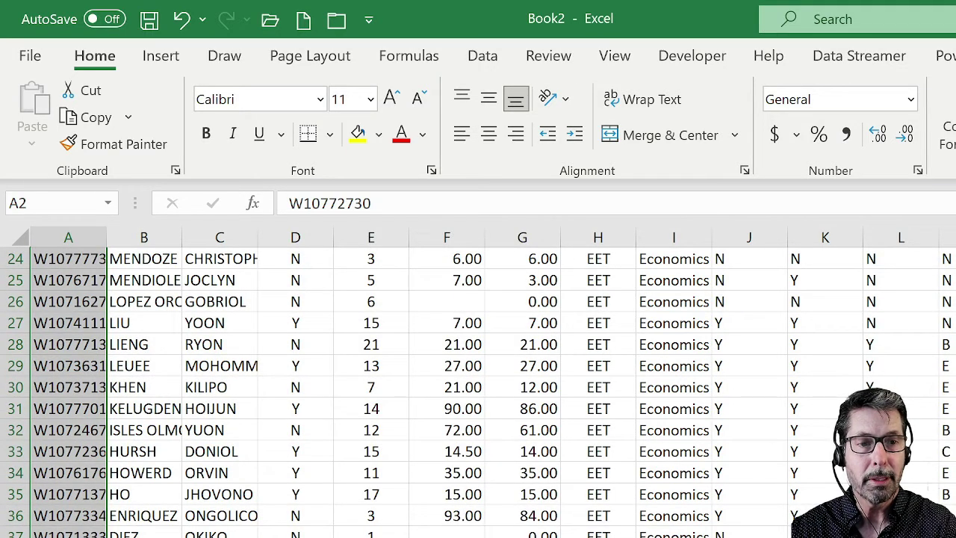
pyautogui.scroll(8, 478, 389)
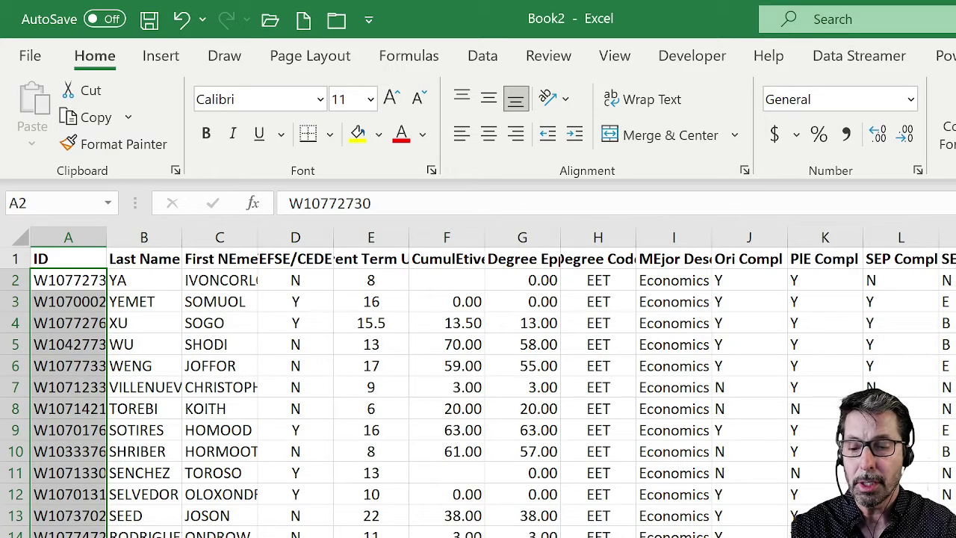
pyautogui.hotkey('ctrl', 'c')
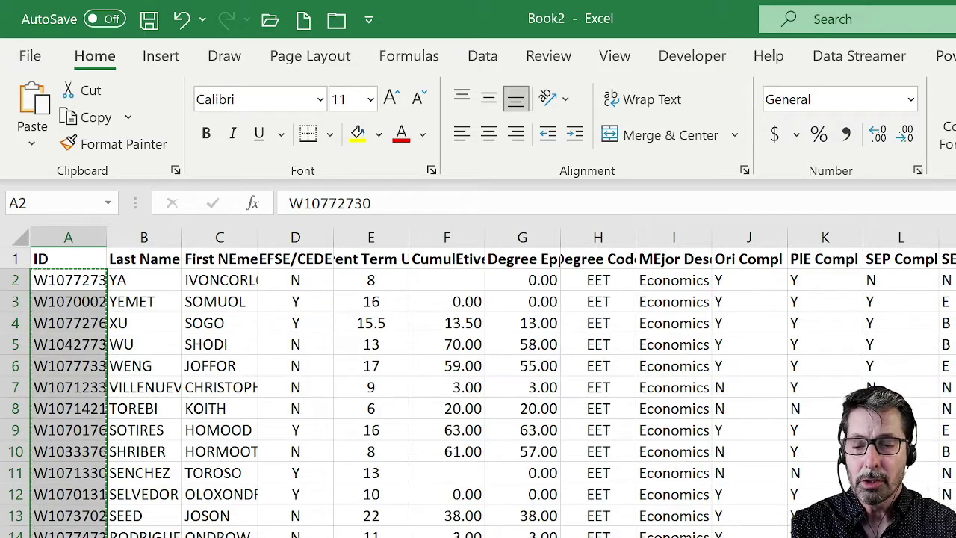
# Switch to a blank Word document and paste the copied IDs as Unformatted Text
pyautogui.hotkey('ctrl', 'n')
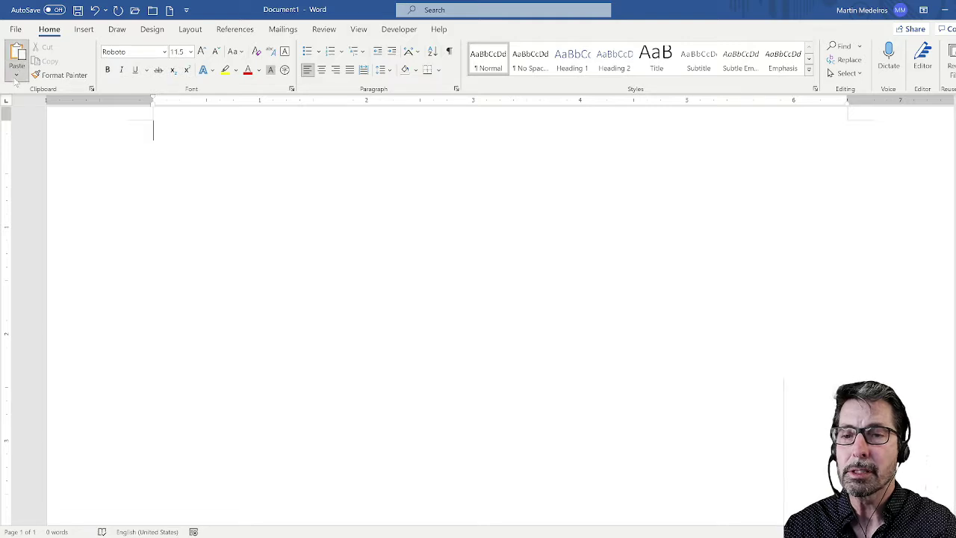
pyautogui.hotkey('ctrl', 'alt', 'v')
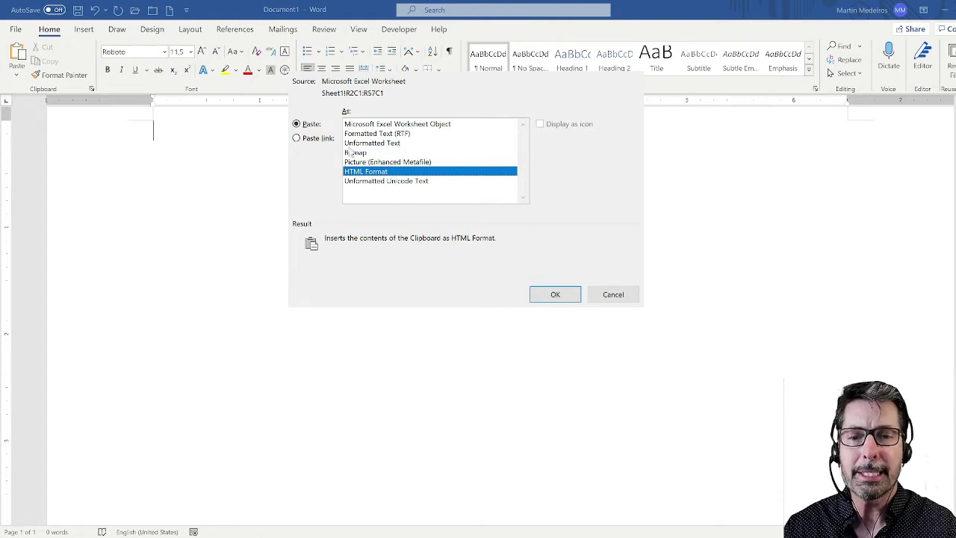
pyautogui.click(371, 143)
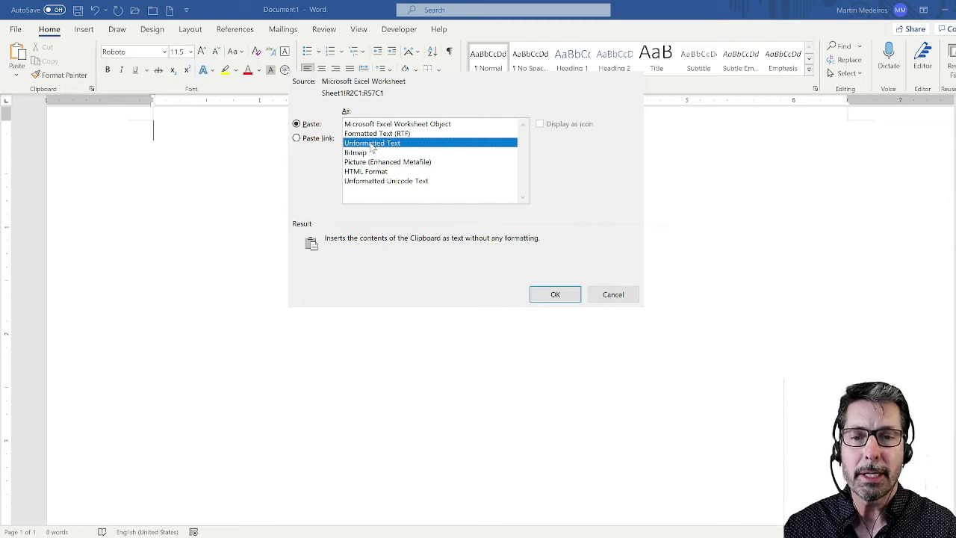
pyautogui.click(546, 295)
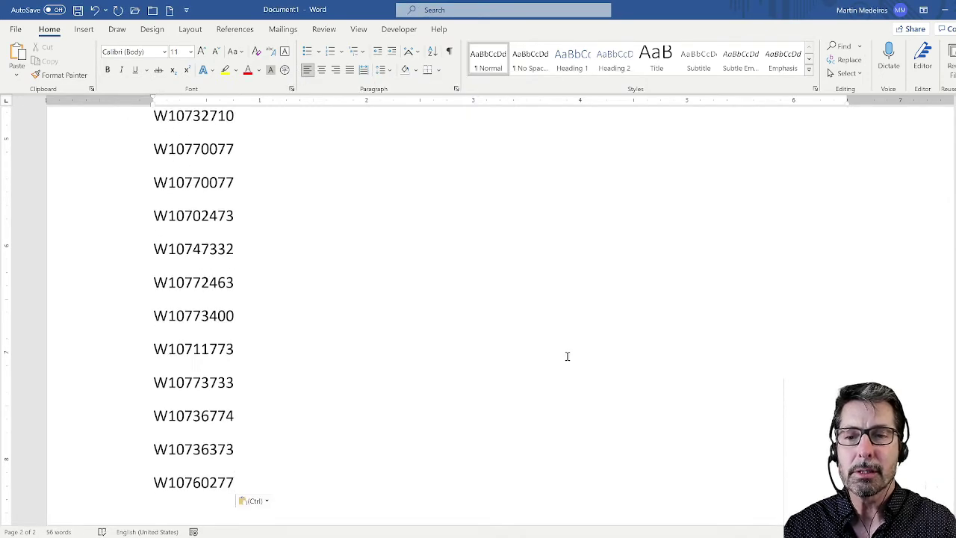
# Check the pasted ID list from its beginning with the paragraph marks shown, and hide the marks again
pyautogui.scroll(15, 567, 356)
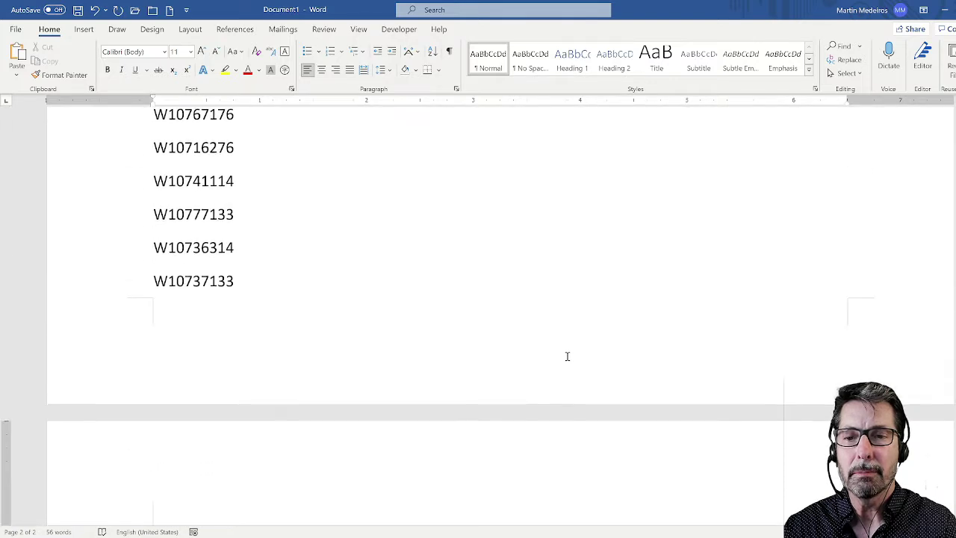
pyautogui.scroll(15, 567, 357)
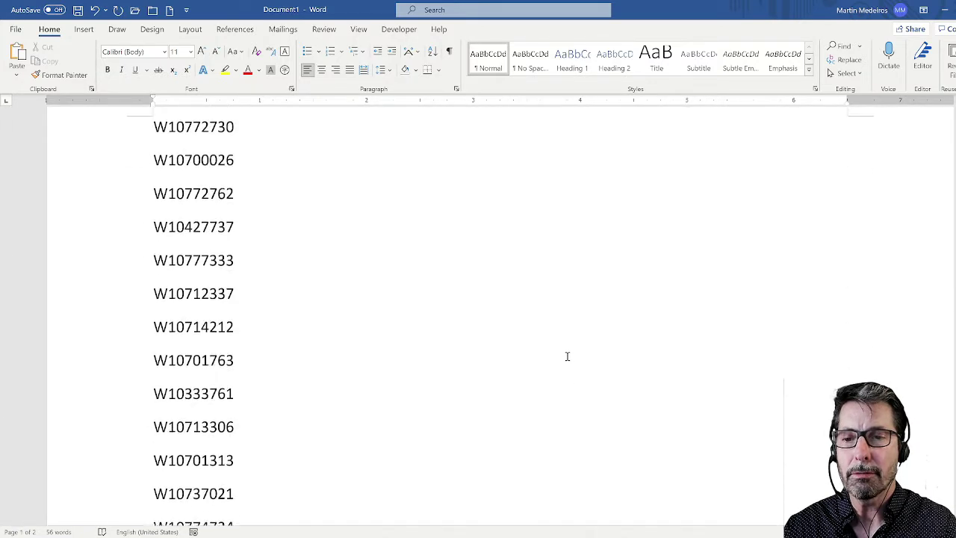
pyautogui.scroll(3, 567, 356)
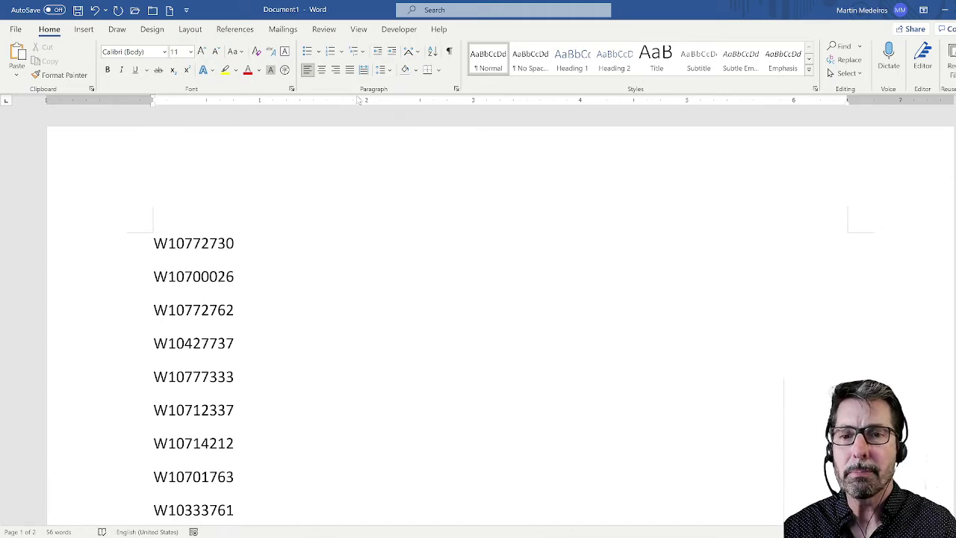
pyautogui.click(449, 52)
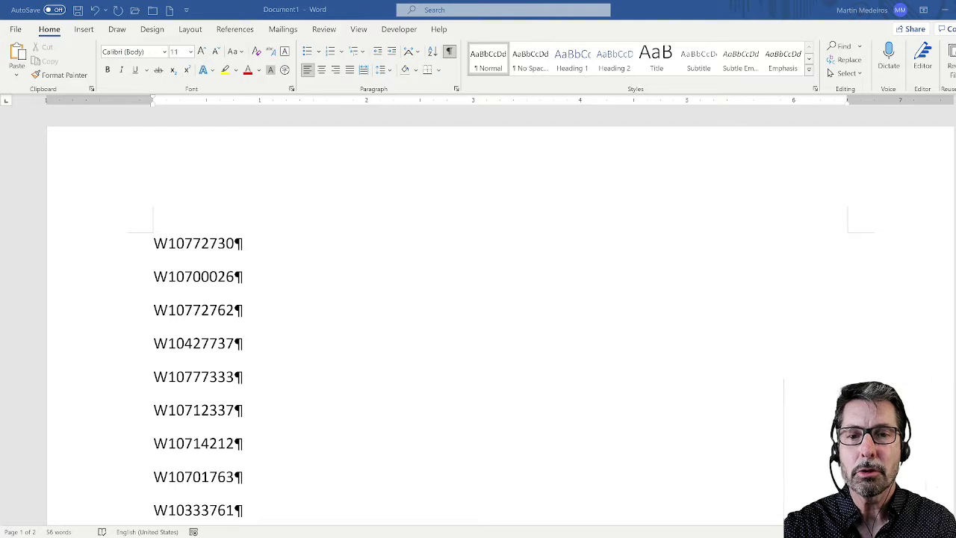
pyautogui.click(449, 51)
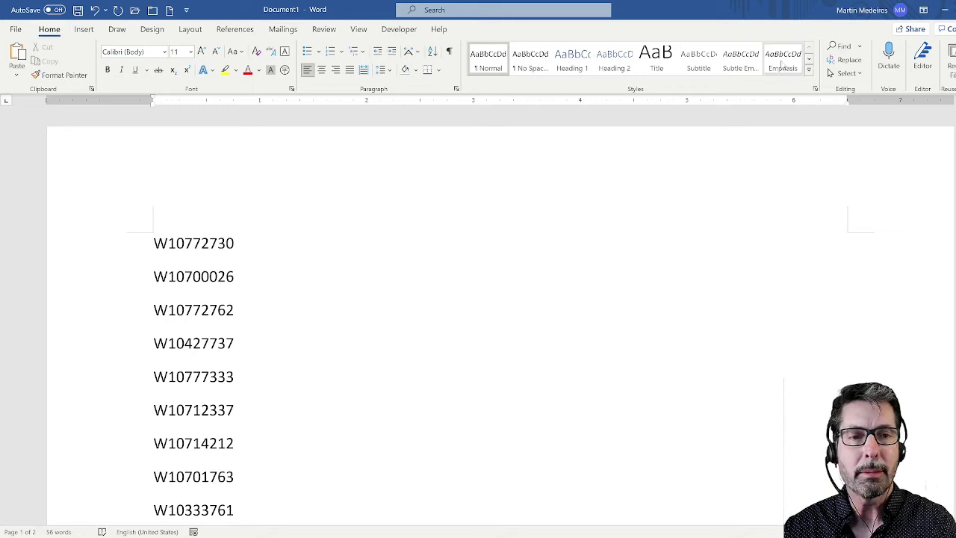
# Replace every paragraph mark (^p) in the ID list with a comma and a space, and close the Replace dialog
pyautogui.click(848, 60)
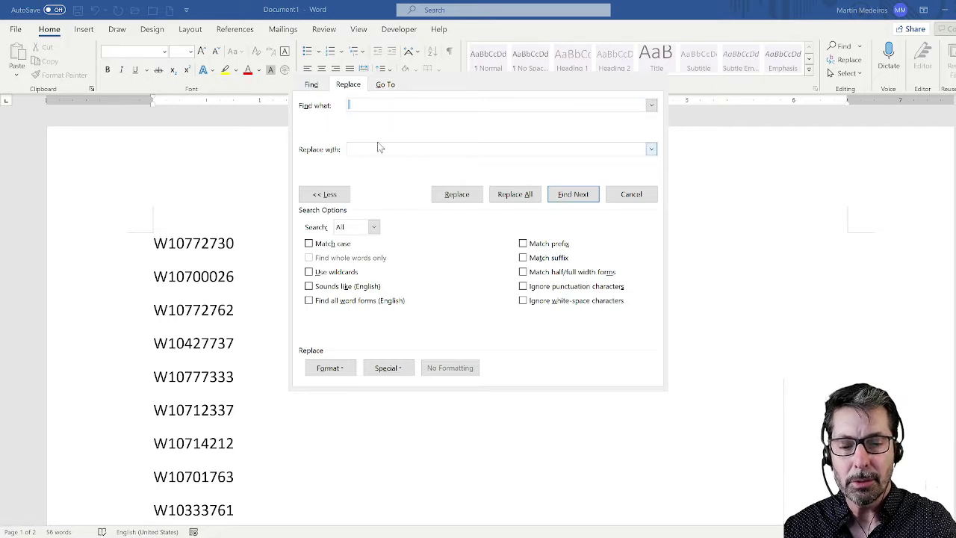
pyautogui.write('^')
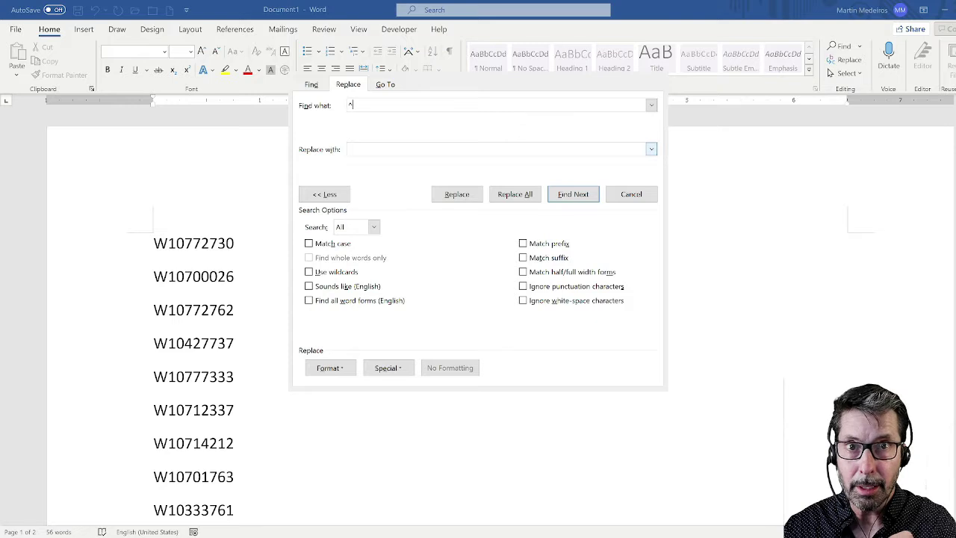
pyautogui.write('p')
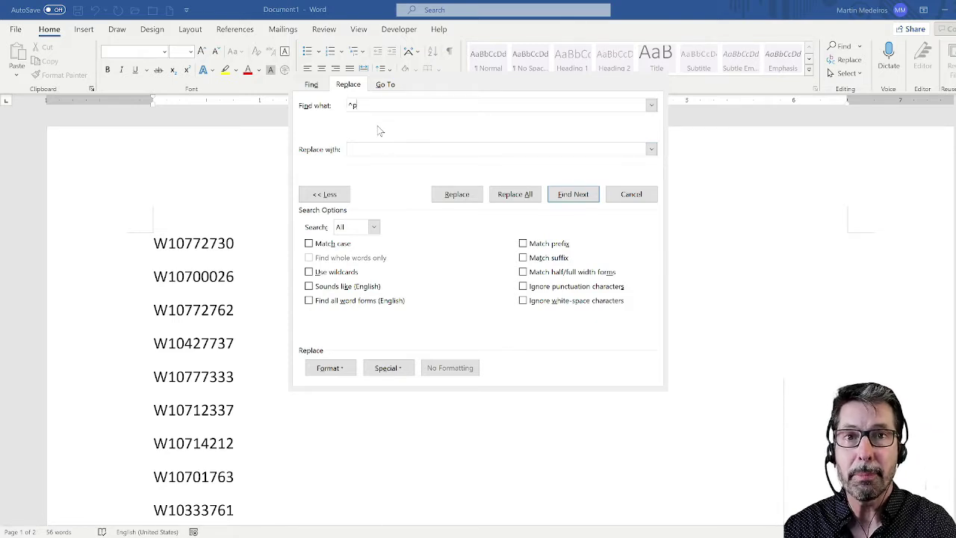
pyautogui.click(356, 150)
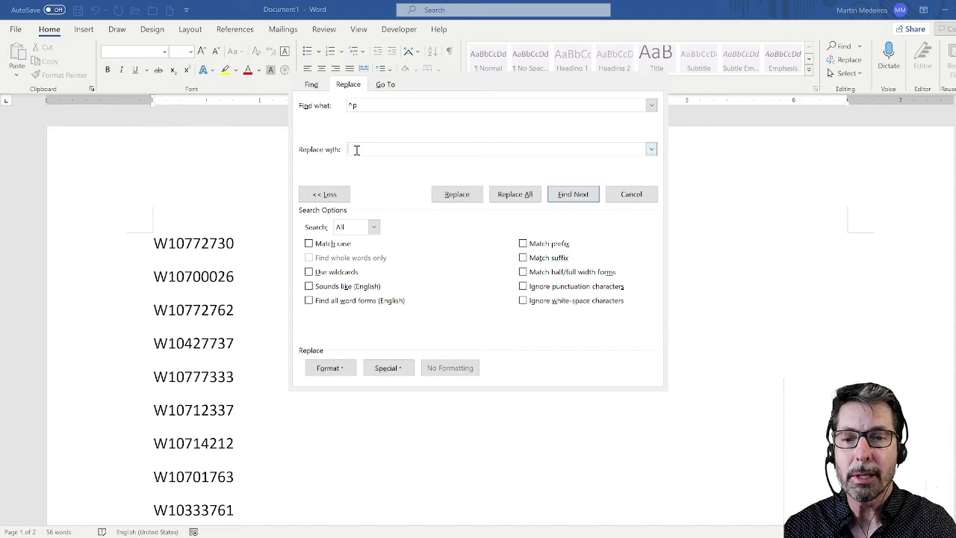
pyautogui.write(',')
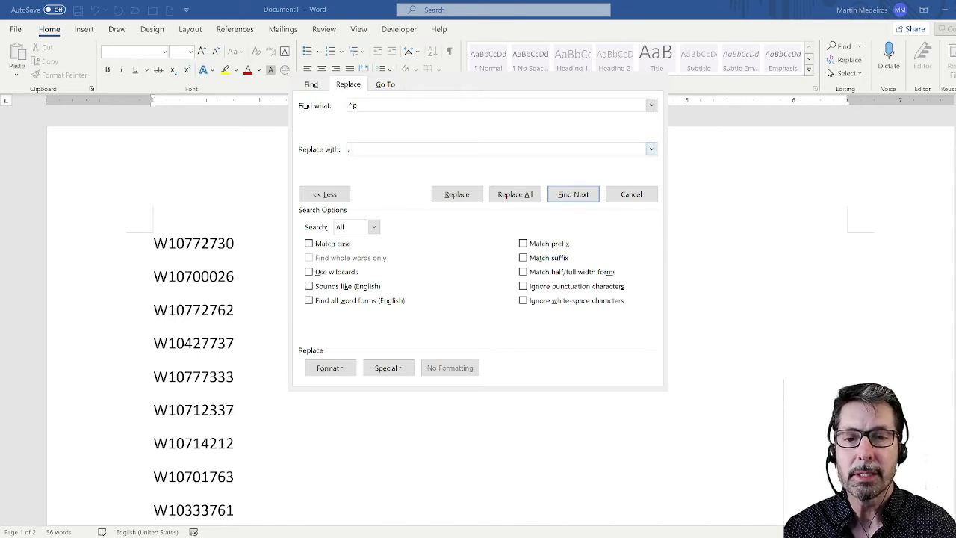
pyautogui.click(521, 198)
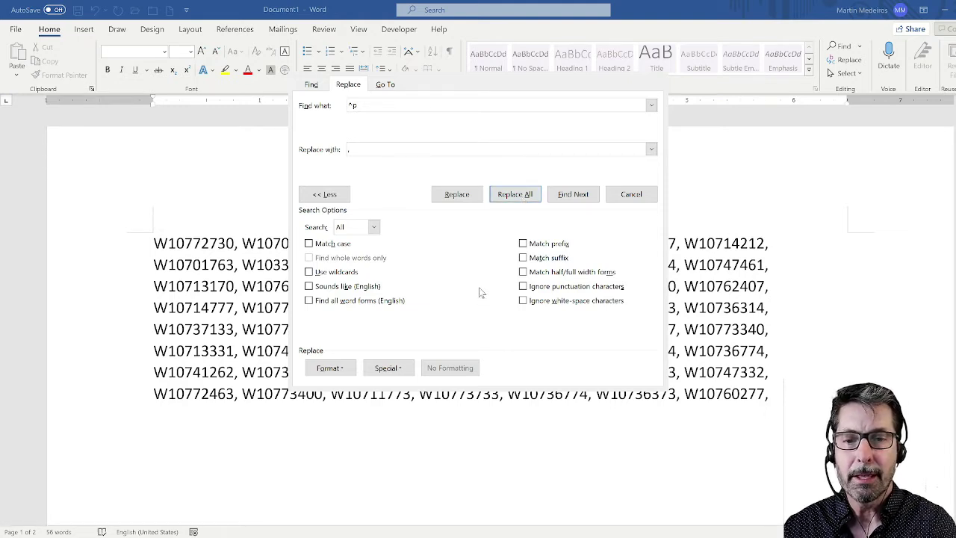
pyautogui.click(631, 195)
pyautogui.scroll(3, 704, 261)
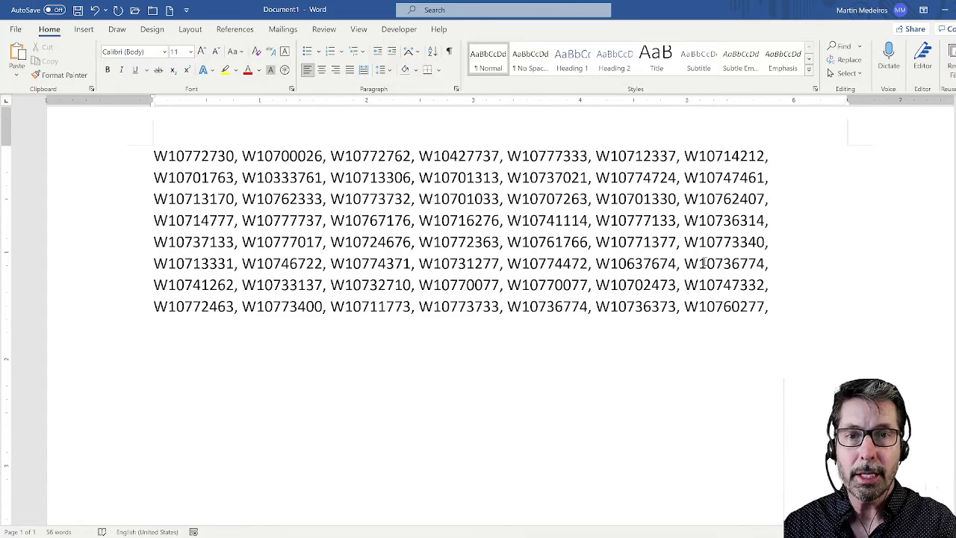
# Delete the trailing comma after the last ID and copy the entire comma-separated list
pyautogui.click(721, 309)
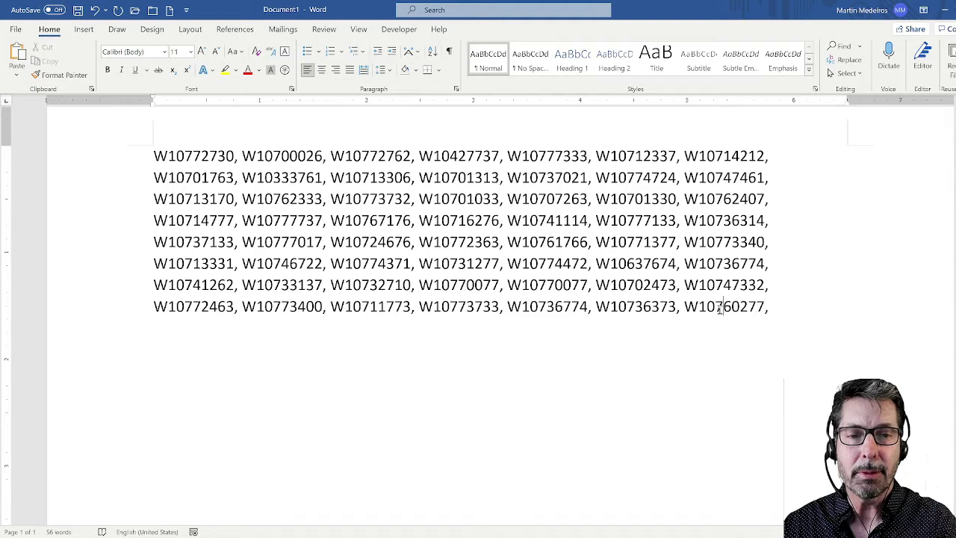
pyautogui.doubleClick(720, 309)
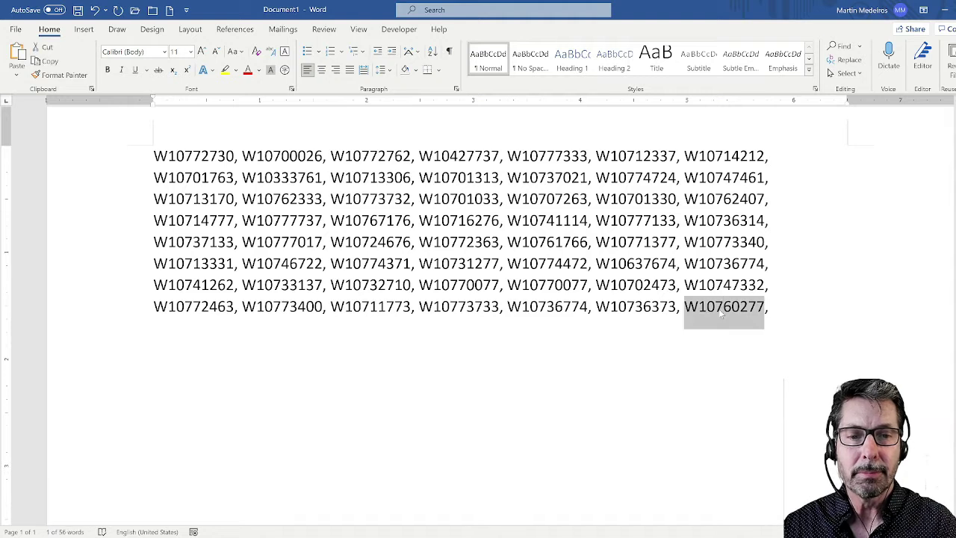
pyautogui.click(781, 303)
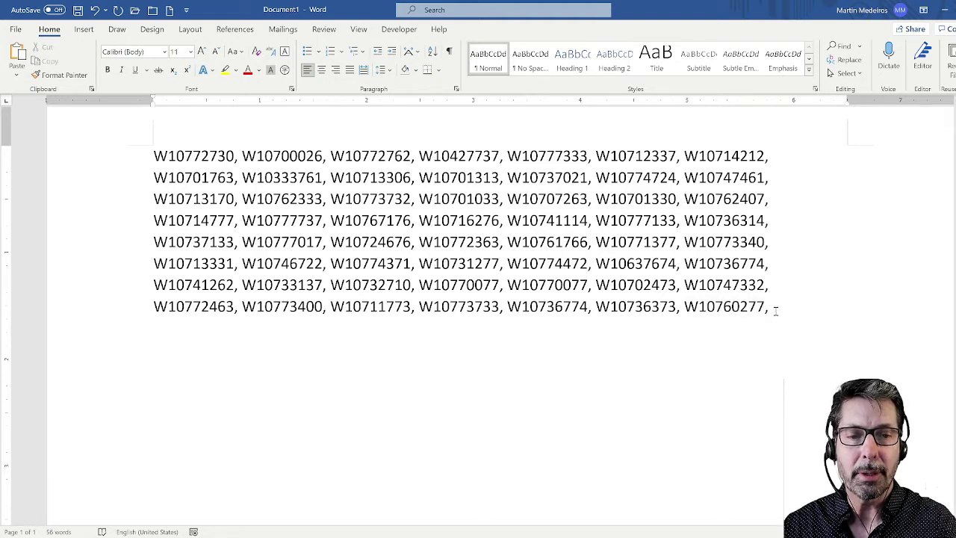
pyautogui.press('BackSpace')
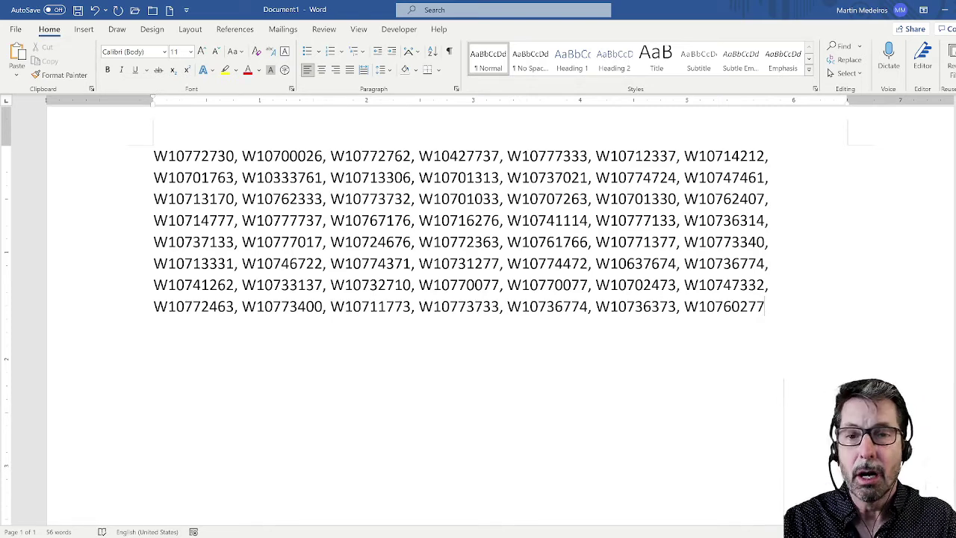
pyautogui.hotkey('ctrl', 'a')
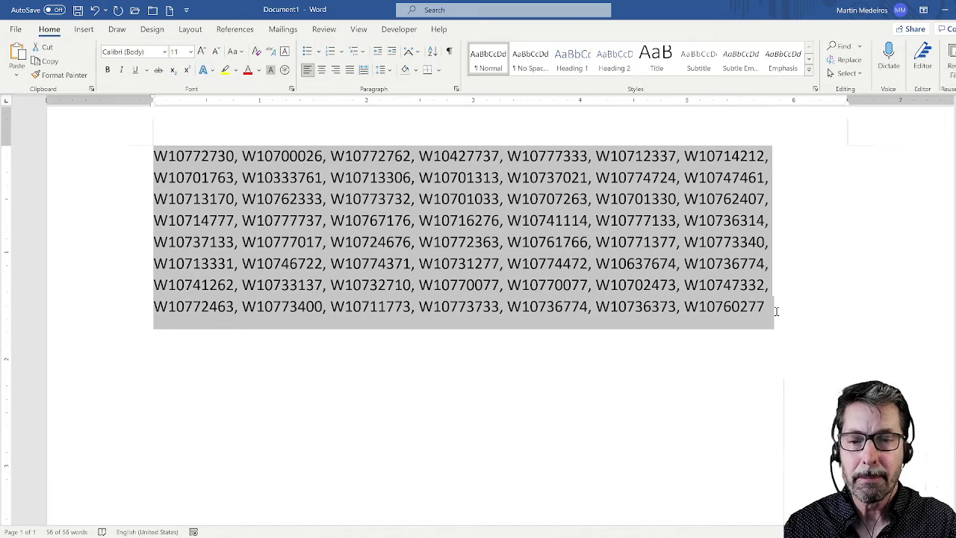
# Switch to the Chabot Economics Hub course in Canvas and open the Add People form from its People page
pyautogui.hotkey('alt', 'Tab')
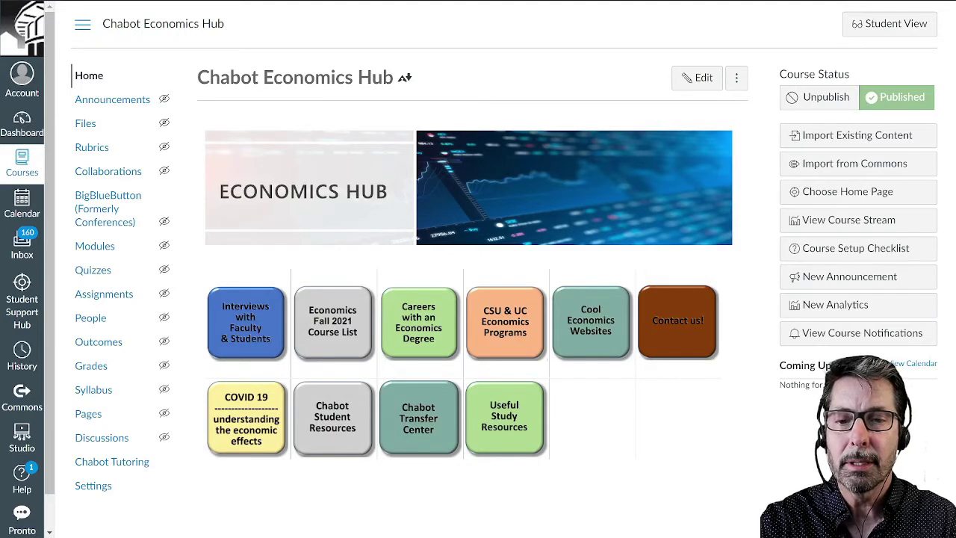
pyautogui.click(93, 319)
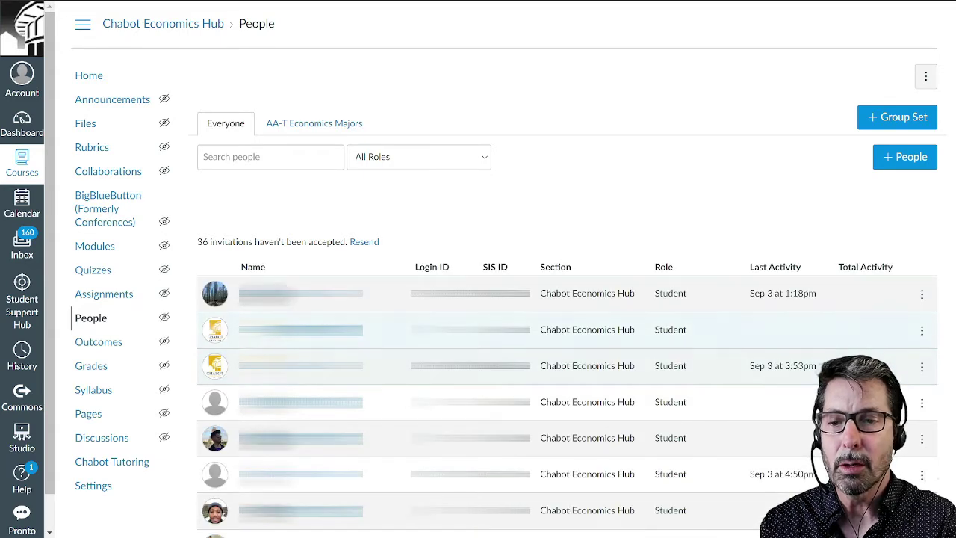
pyautogui.click(911, 158)
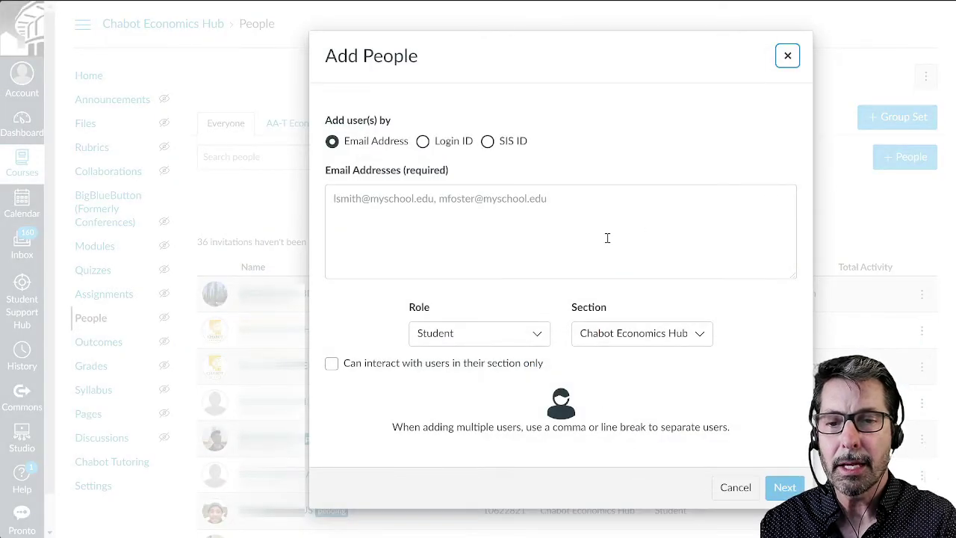
pyautogui.click(553, 218)
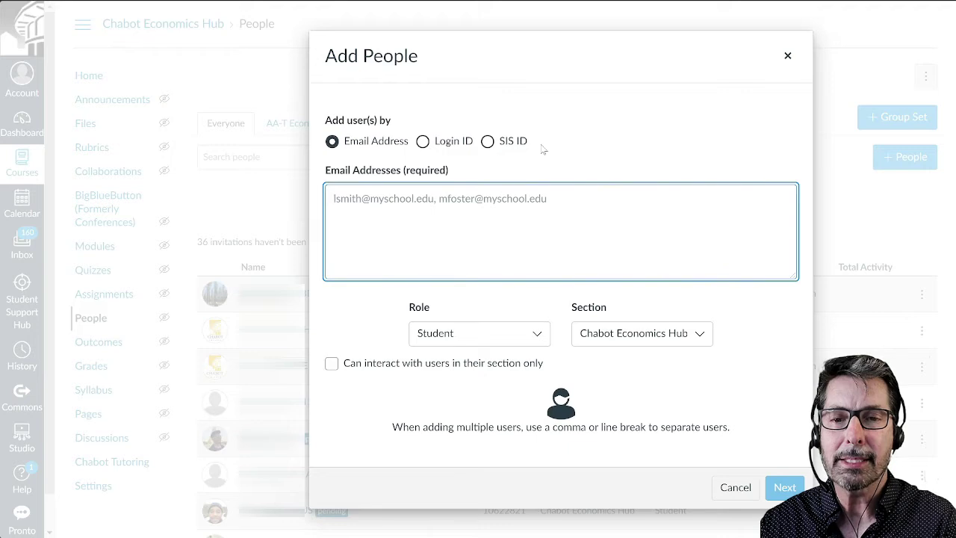
# Choose to add users by Login ID, paste the copied student IDs, and cancel the form without enrolling them
pyautogui.click(422, 142)
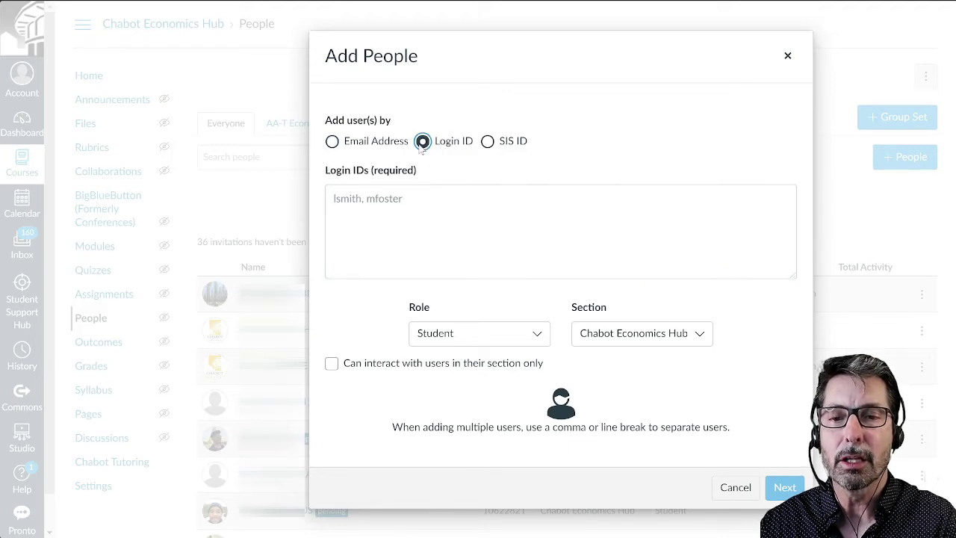
pyautogui.click(404, 213)
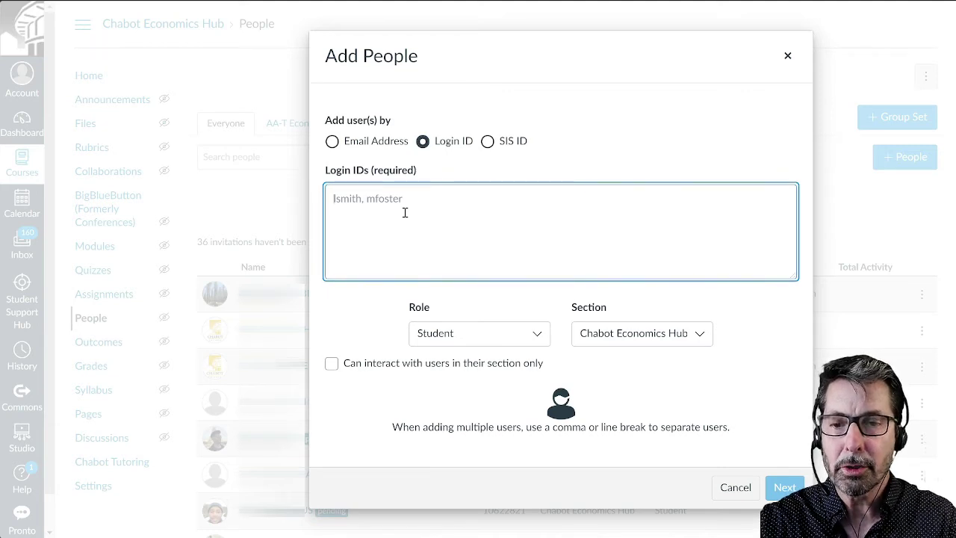
pyautogui.hotkey('ctrl', 'v')
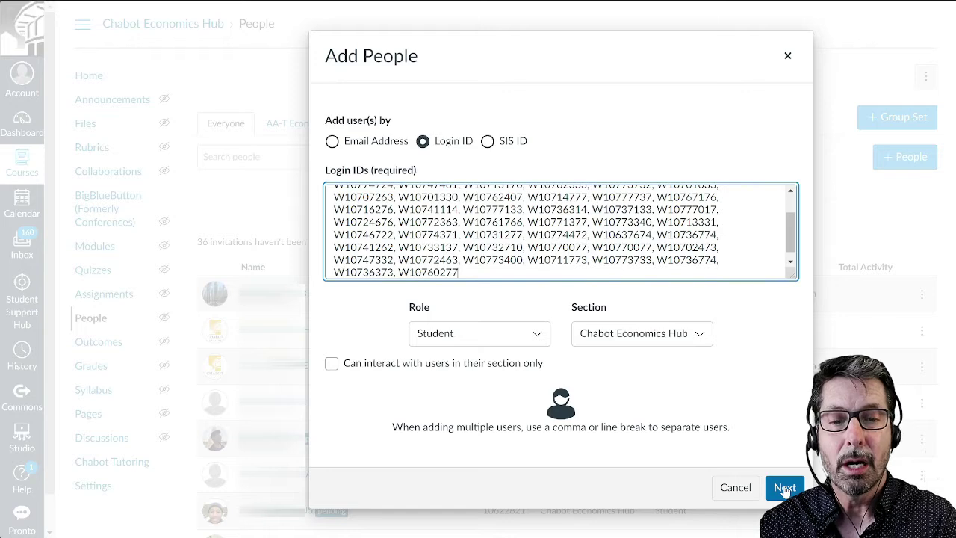
pyautogui.click(736, 488)
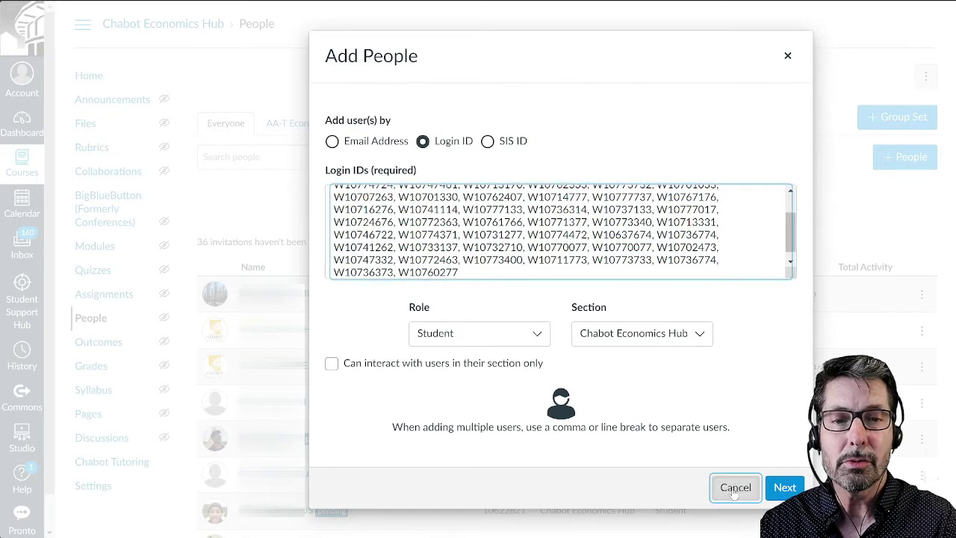